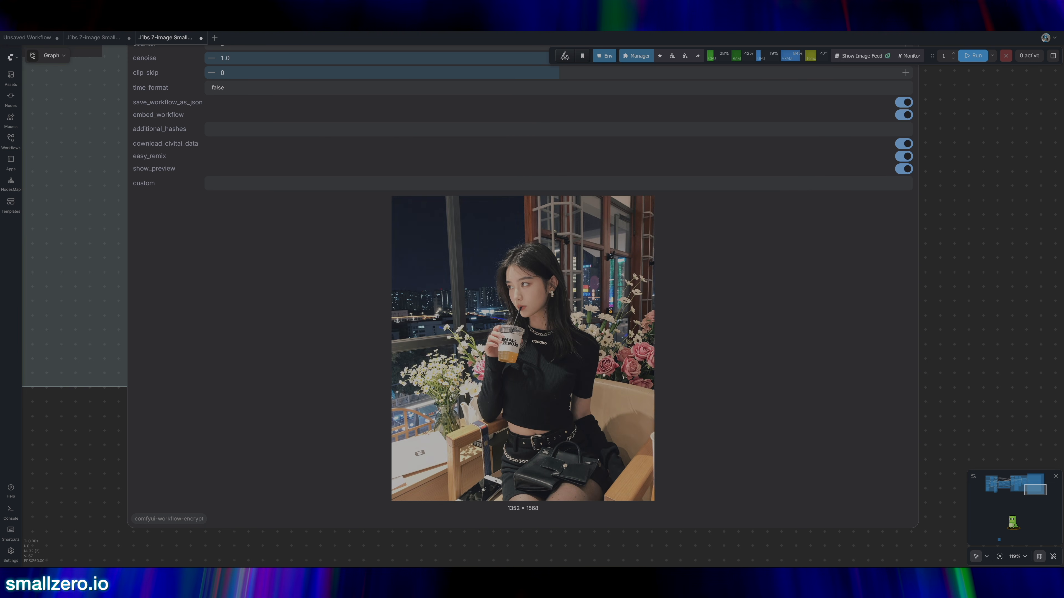
Step: Examine the generated image, the Load Models group with its loaders and LoRAs, and the Positive Prompt in the workflow
scroll(101, 421, "down", 1)
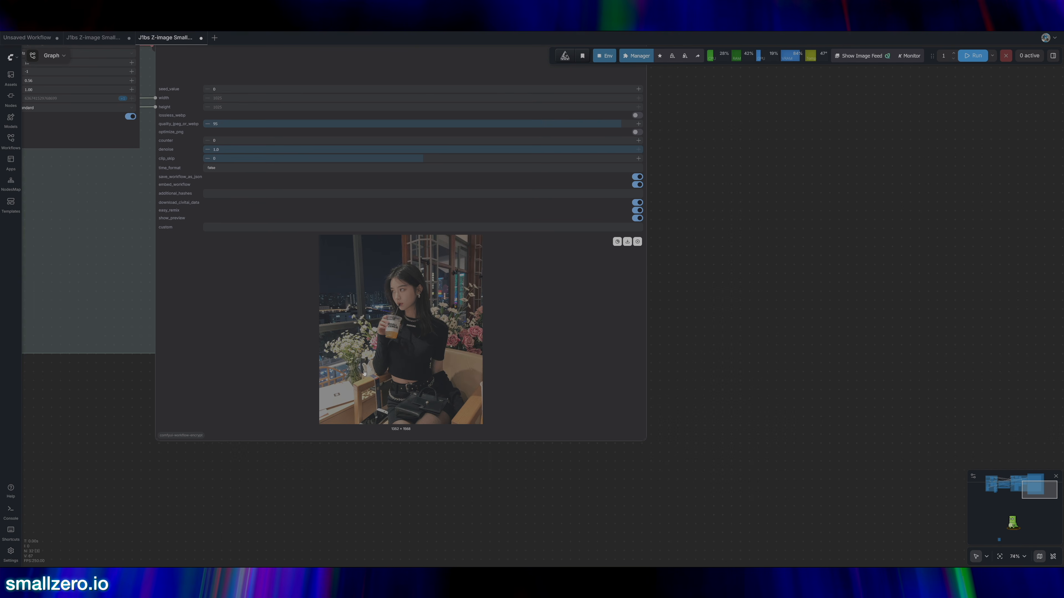
scroll(364, 373, "down", 10)
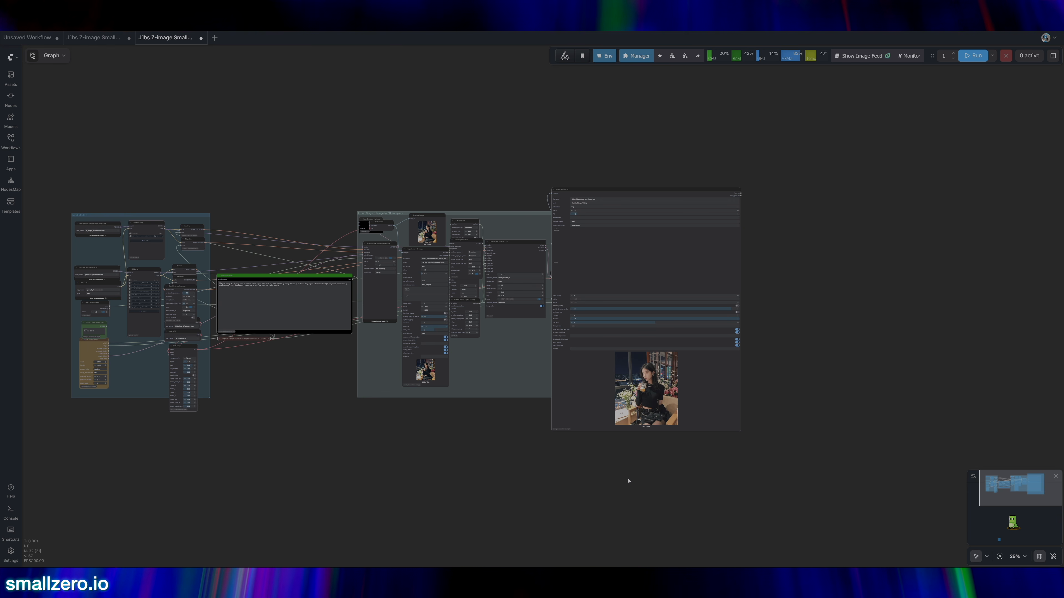
left_click_drag(250, 161, 323, 139)
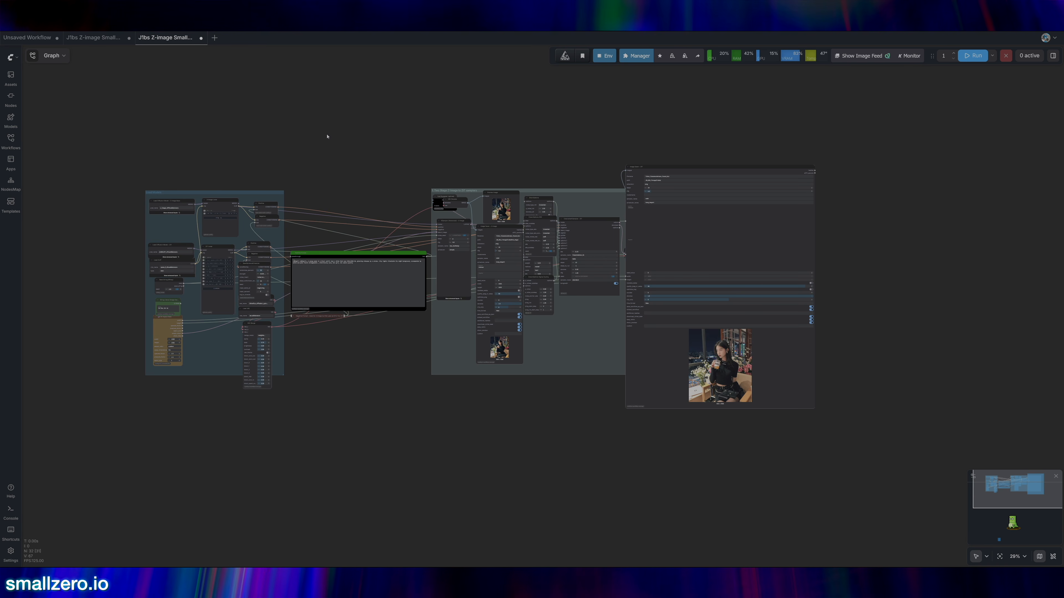
scroll(256, 252, "up", 15)
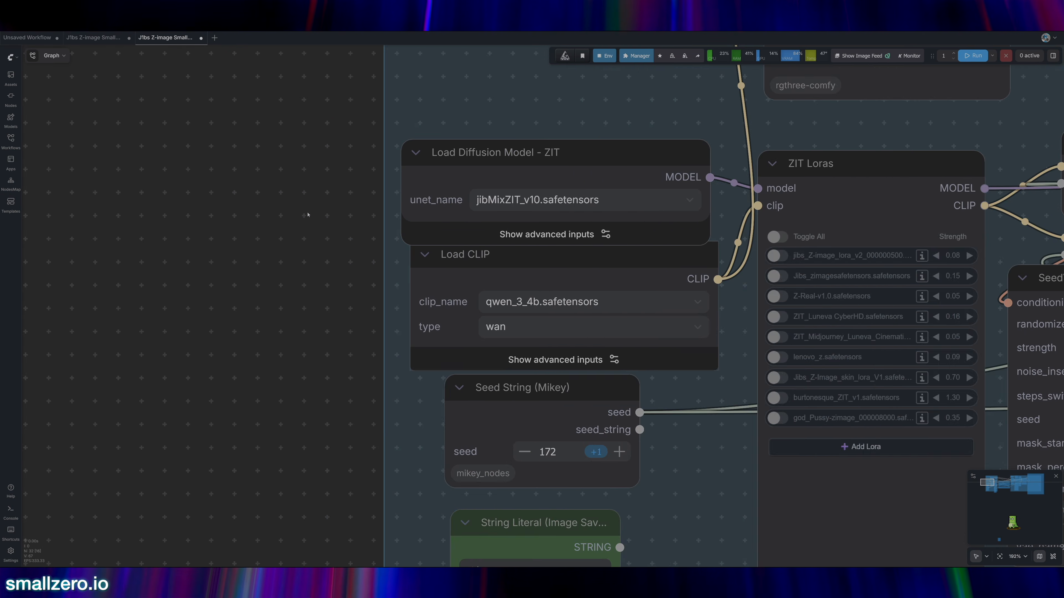
left_click_drag(307, 215, 187, 268)
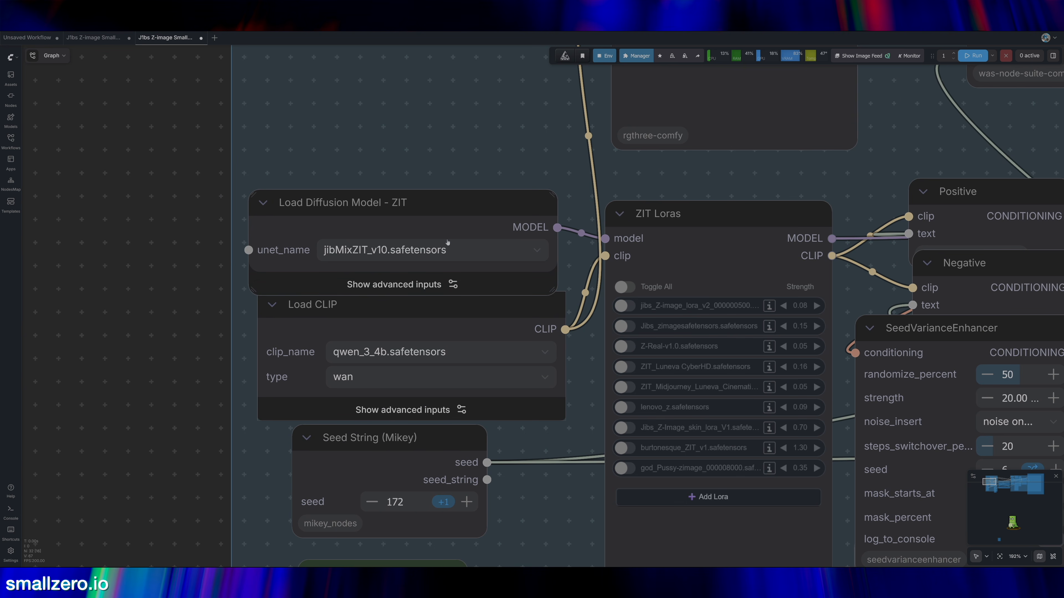
scroll(201, 335, "down", 3)
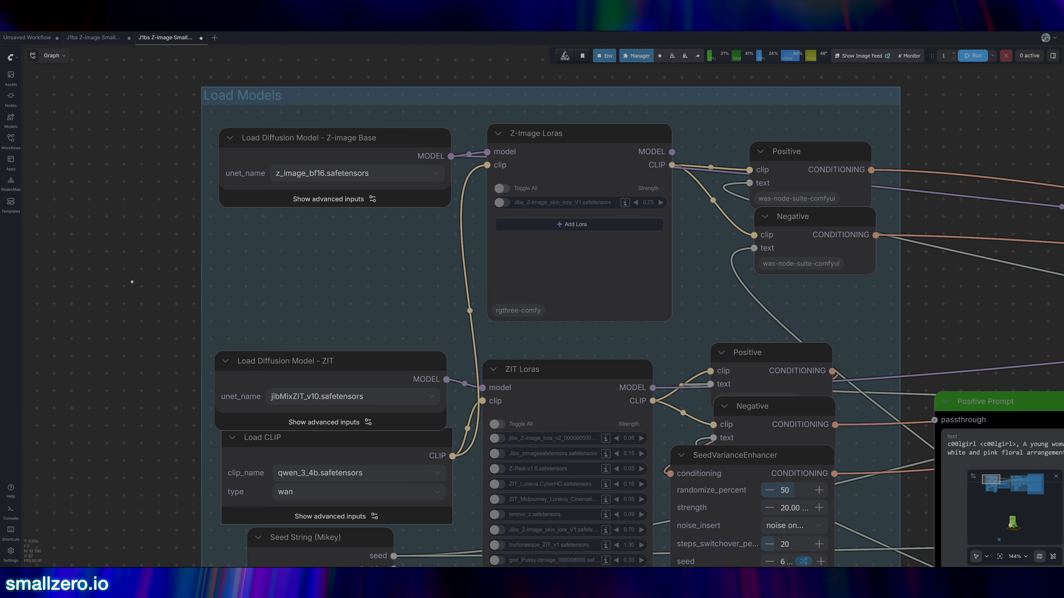
scroll(166, 376, "down", 2)
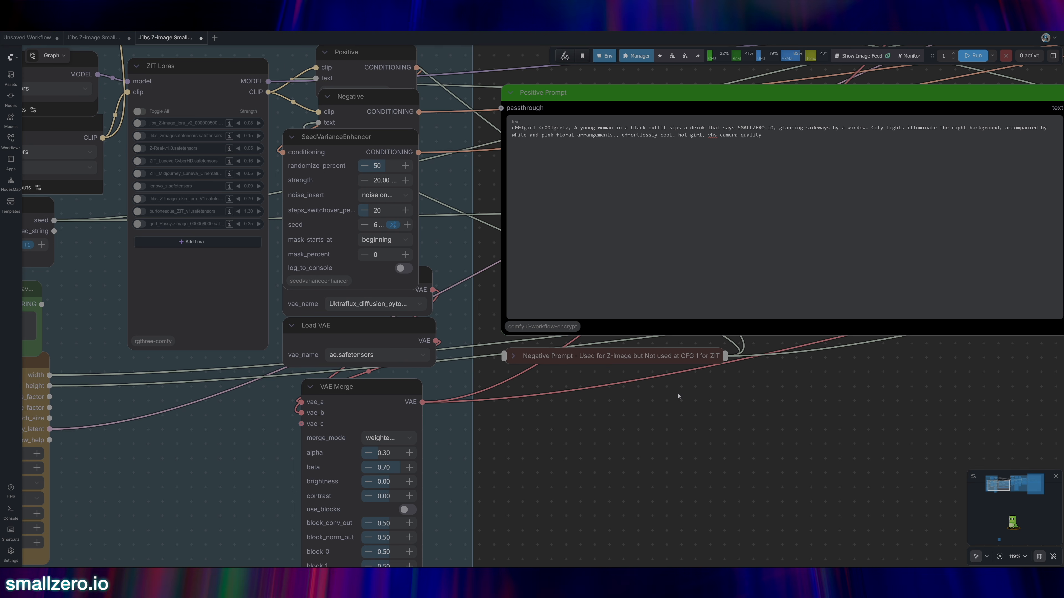
scroll(679, 396, "down", 5)
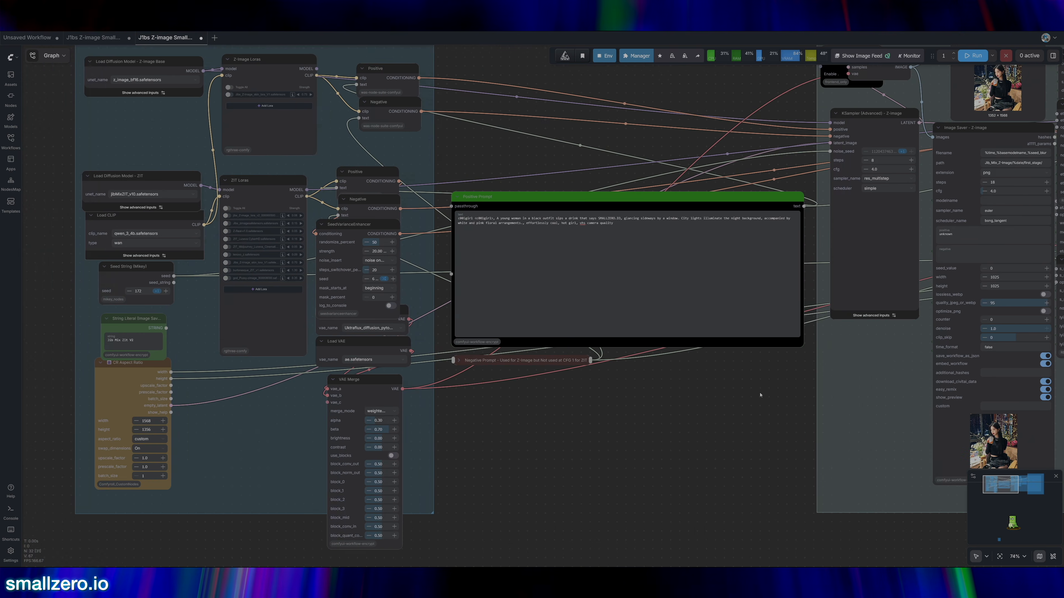
Step: Reposition the KSampler (Advanced) - Z-image and VAE Decode nodes slightly within the two-stage sampler group
left_click_drag(760, 395, 465, 387)
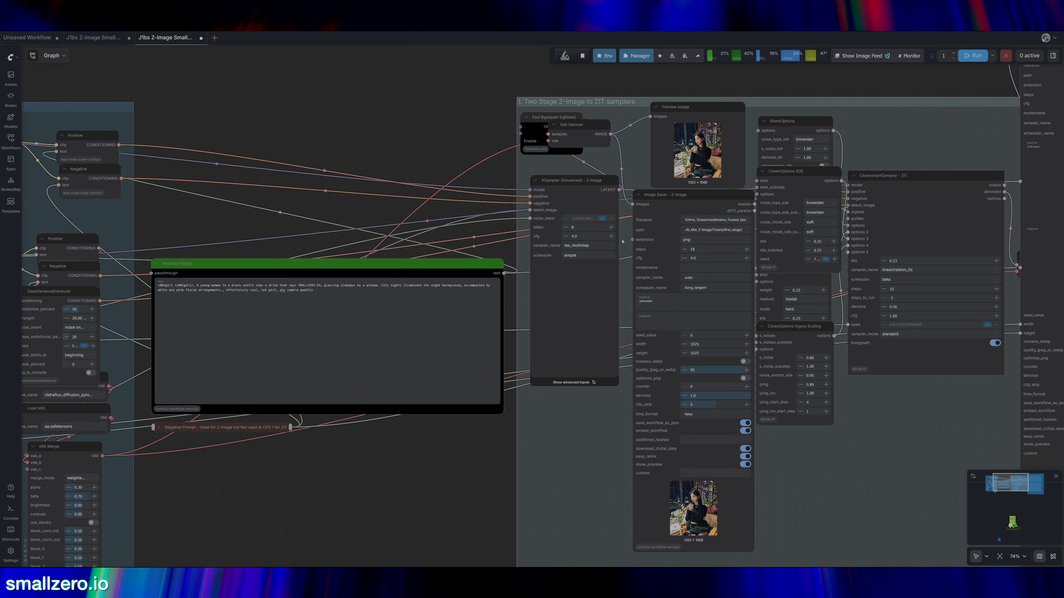
left_click_drag(569, 185, 564, 197)
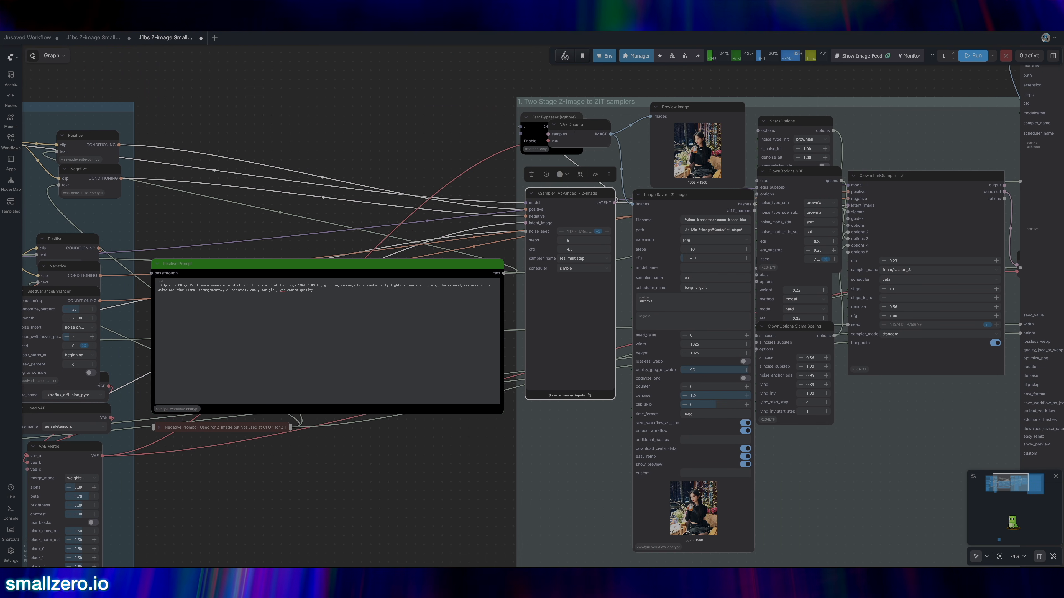
left_click_drag(587, 127, 618, 145)
left_click_drag(918, 198, 790, 161)
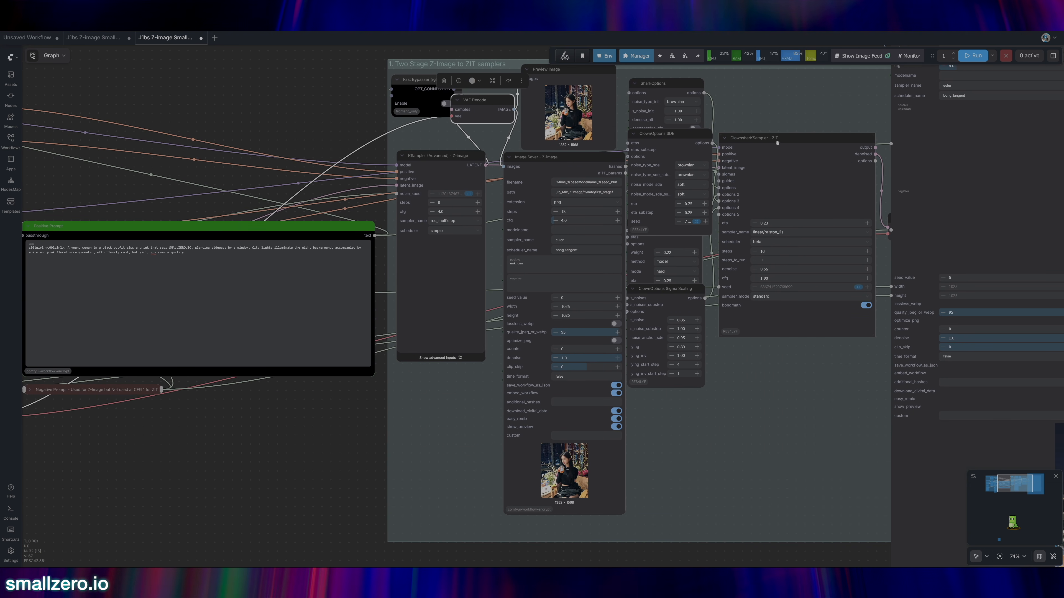
scroll(833, 310, "down", 5)
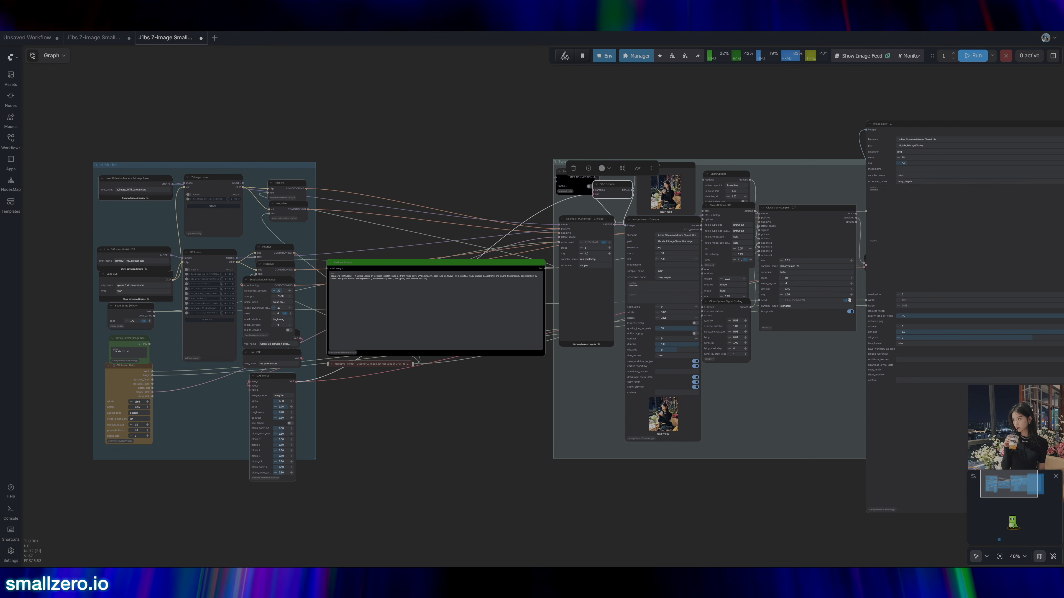
left_click_drag(788, 110, 646, 103)
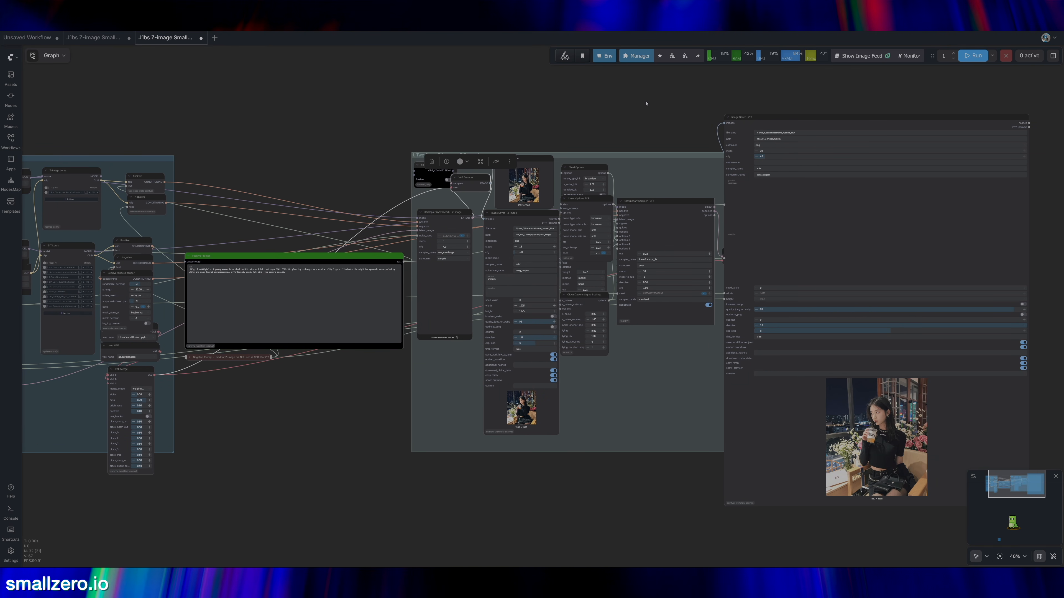
left_click(492, 100)
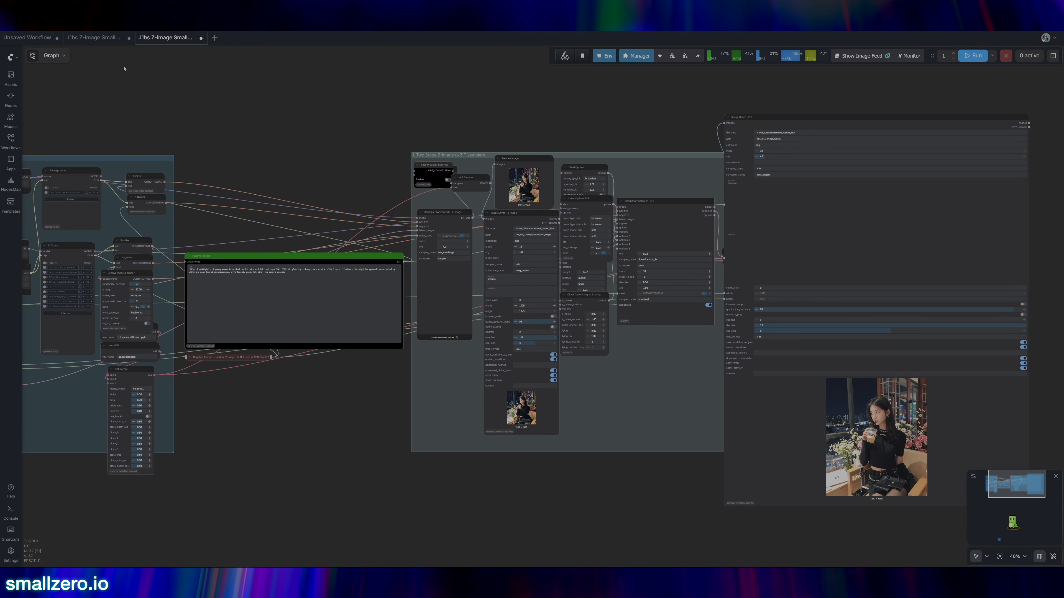
Step: Switch to the other Z-image workflow and examine its sampler group, face swap nodes and final saved image
left_click(94, 38)
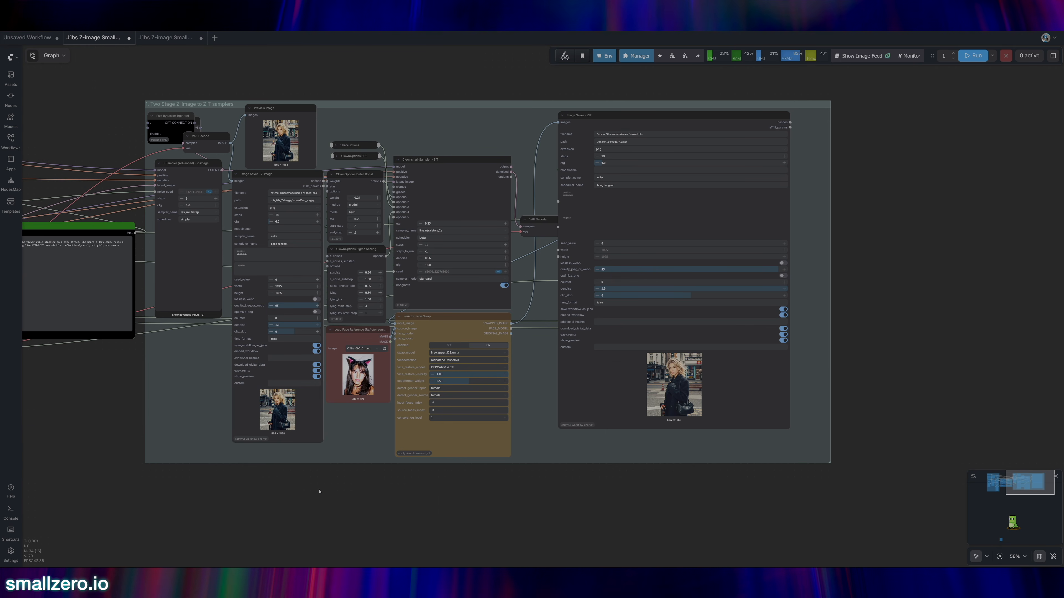
left_click_drag(83, 406, 108, 411)
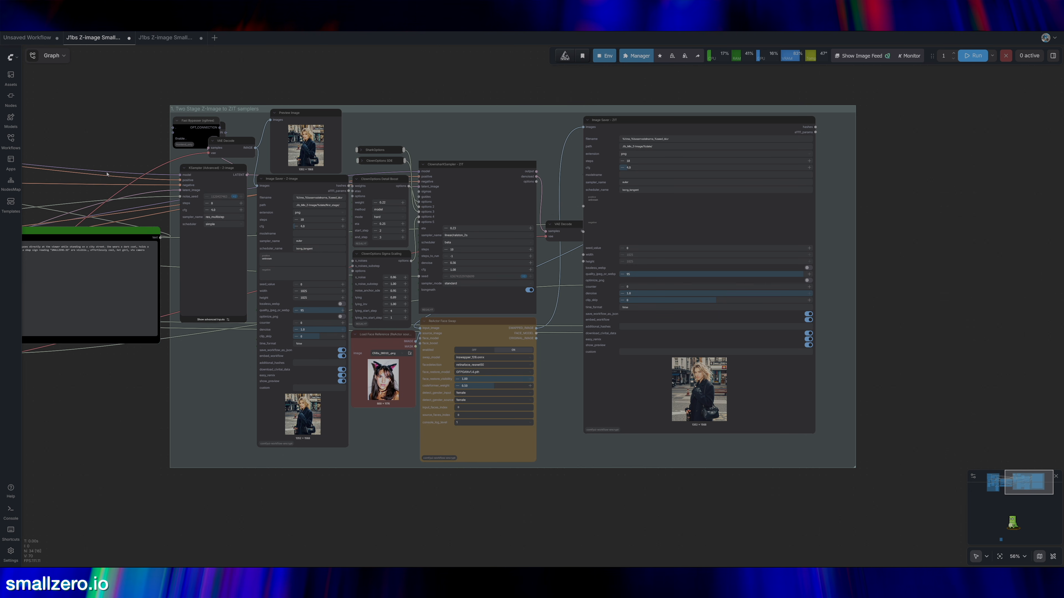
left_click_drag(84, 123, 162, 156)
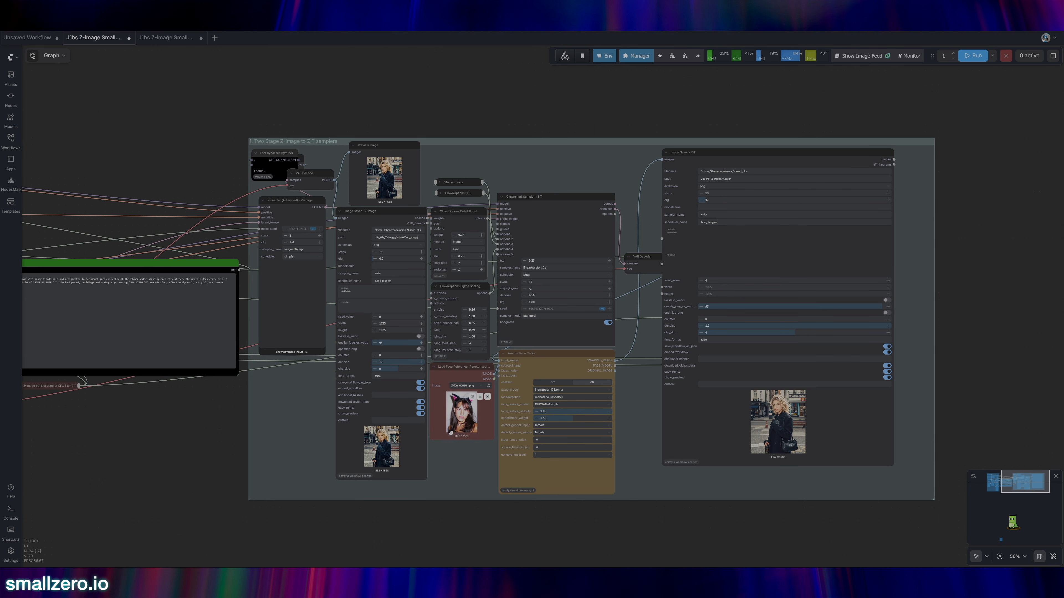
left_click_drag(788, 508, 534, 444)
scroll(534, 444, "up", 12)
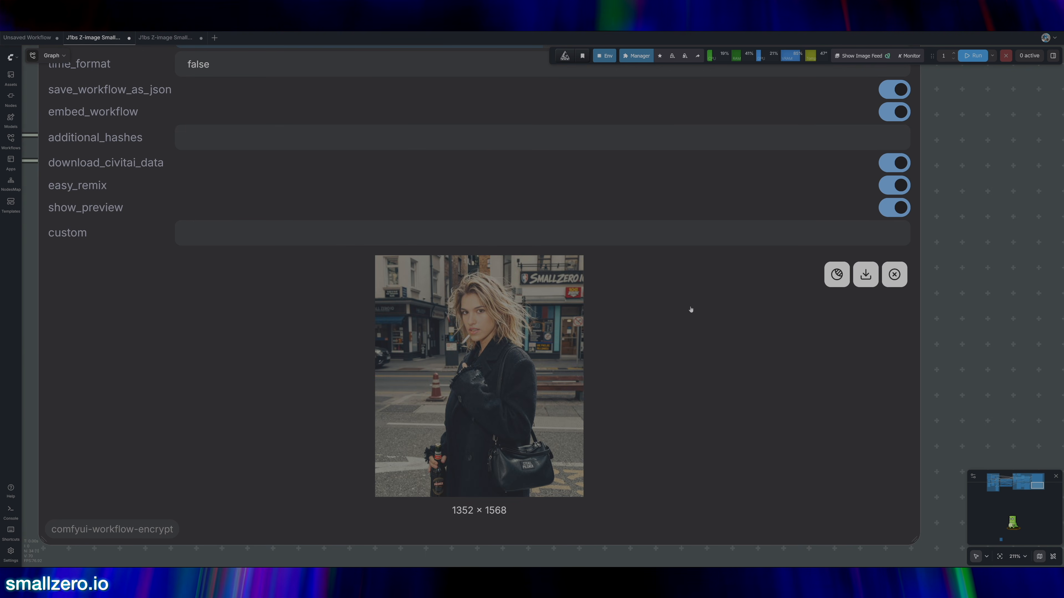
scroll(517, 367, "down", 6)
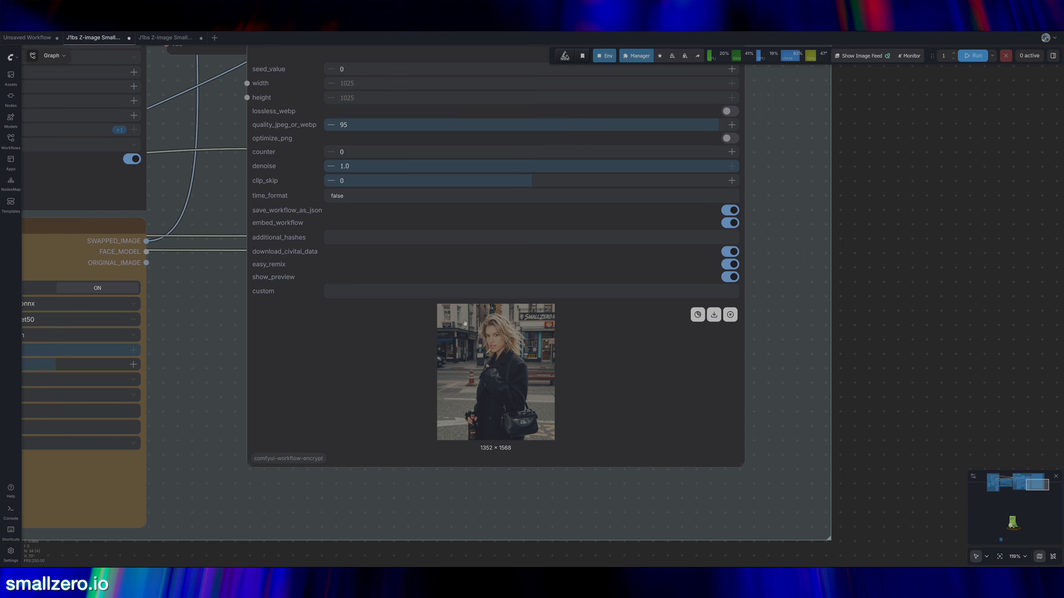
scroll(464, 322, "down", 4)
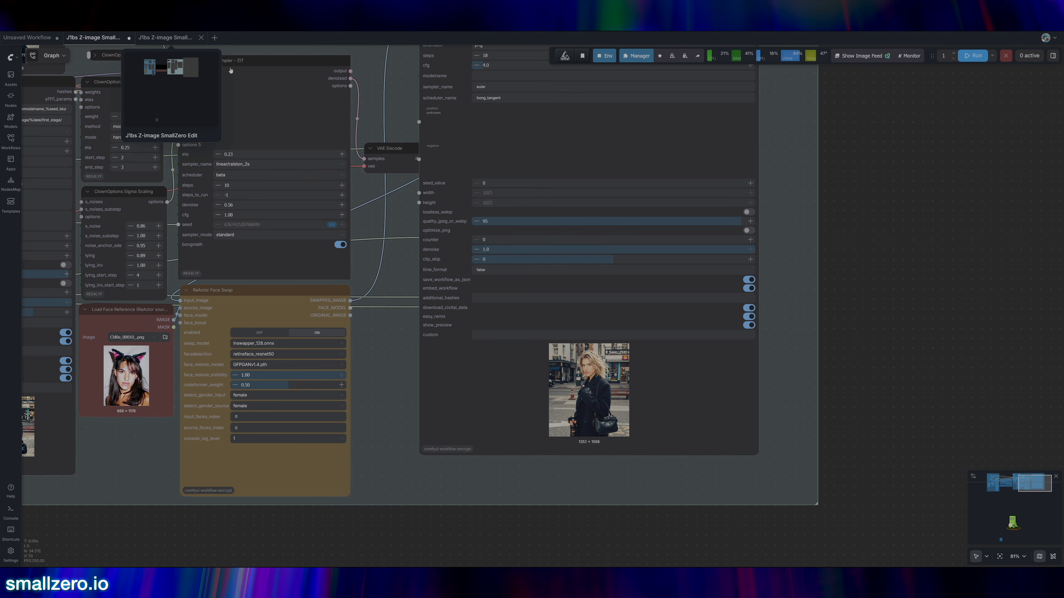
Step: Return to the SmallZero Edit workflow and delete the c00lgirl <c00lgirl> trigger words from the start of the Positive Prompt
left_click(165, 38)
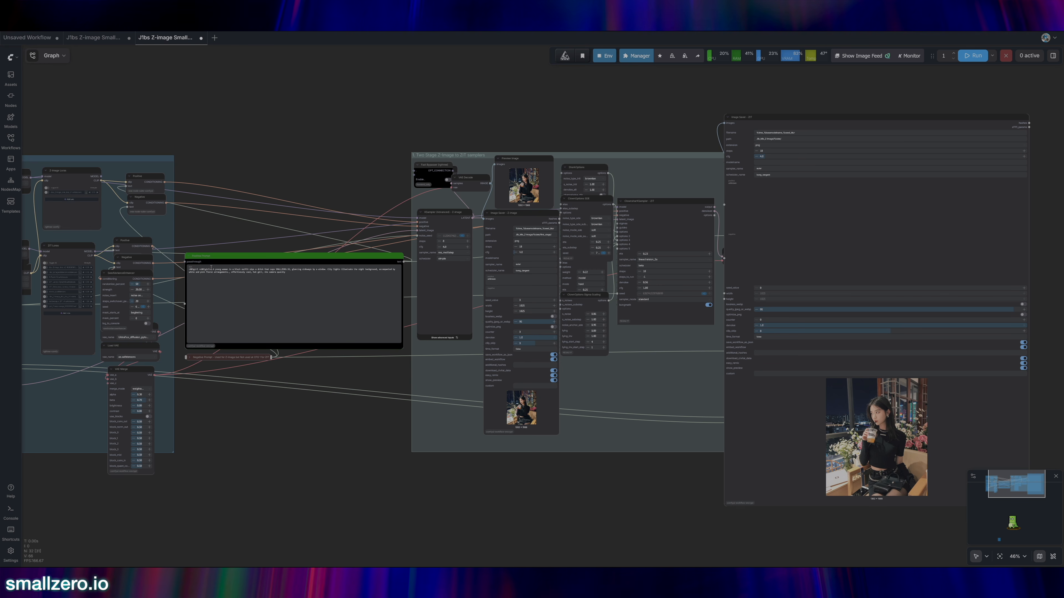
left_click_drag(212, 269, 188, 269)
key("BackSpace")
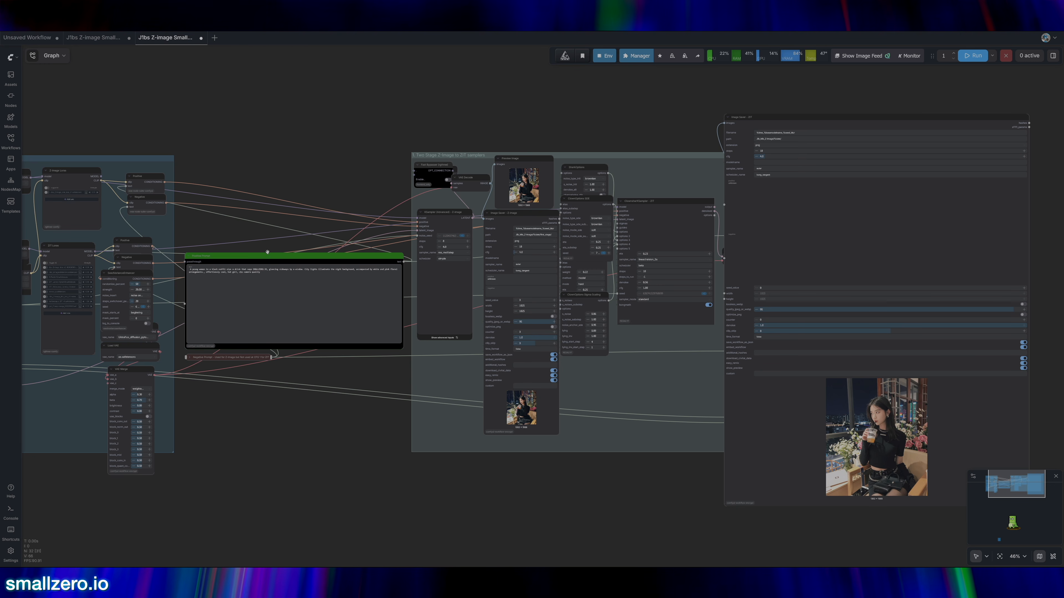
Step: Inspect the closing phrase "vhs camera quality" in the Positive Prompt
scroll(267, 252, "up", 9)
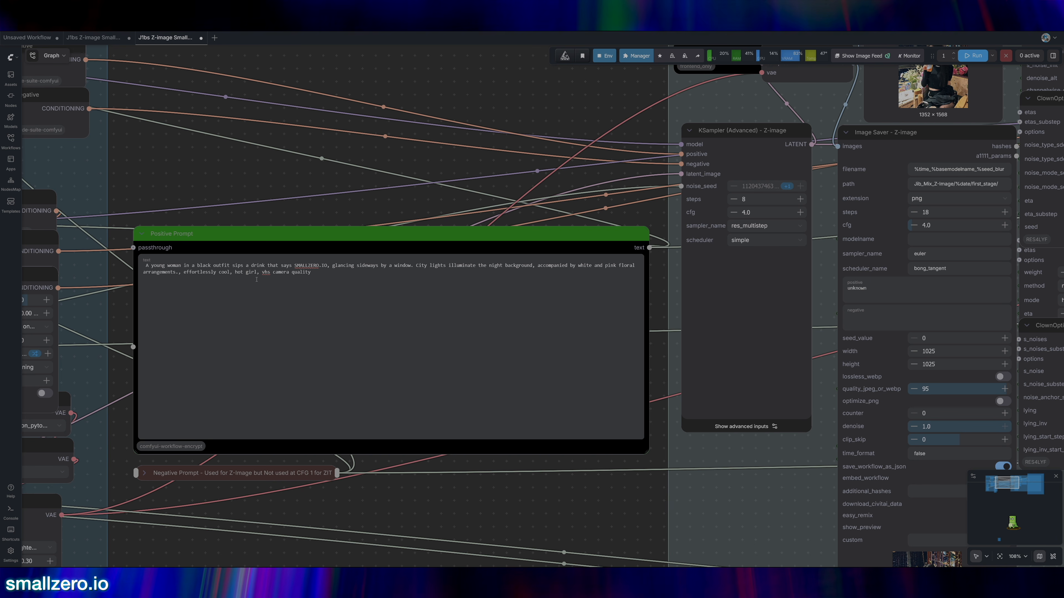
scroll(243, 266, "up", 12)
left_click_drag(454, 285, 298, 290)
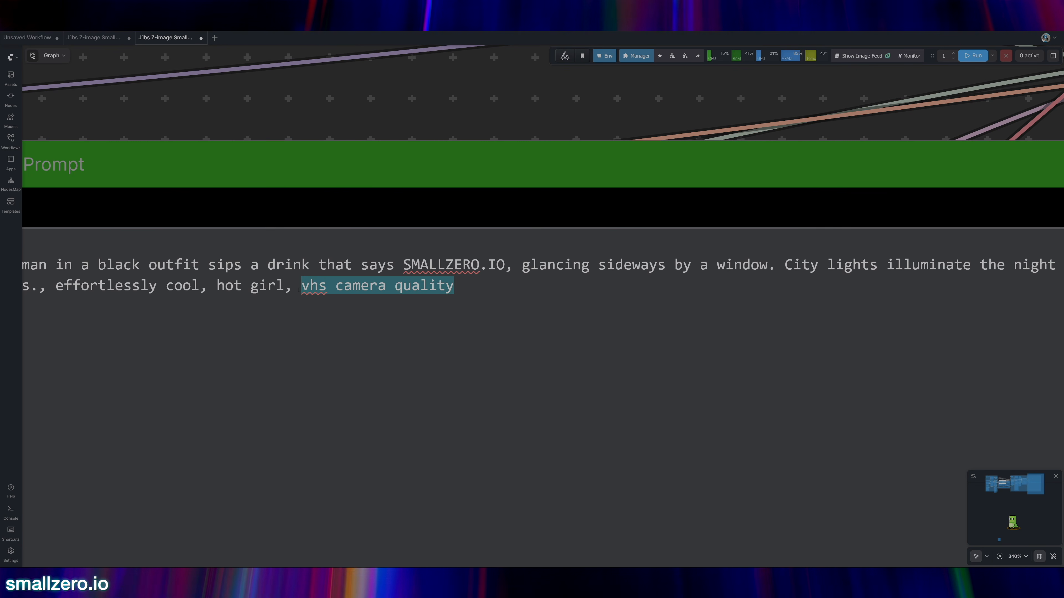
left_click(474, 294)
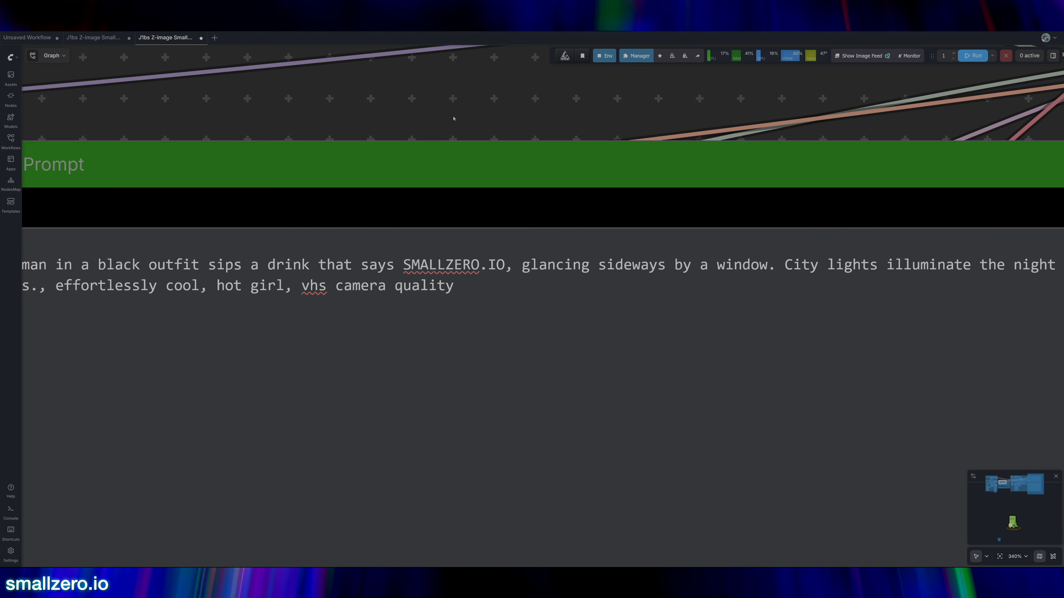
Step: Open the final generated image from the last Image Saver node for full-size viewing
scroll(450, 121, "down", 18)
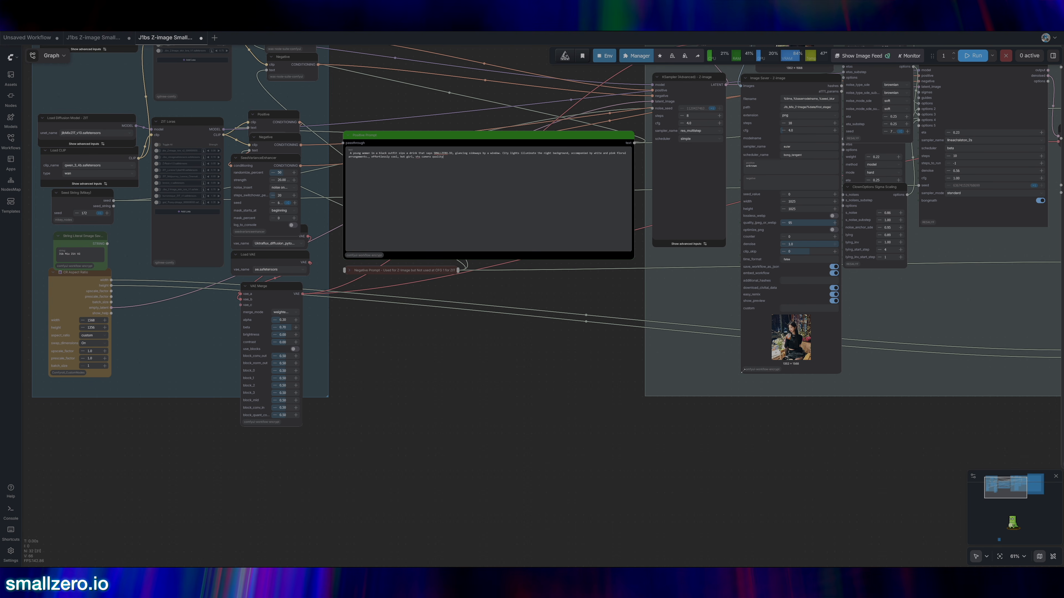
scroll(602, 345, "right", 15)
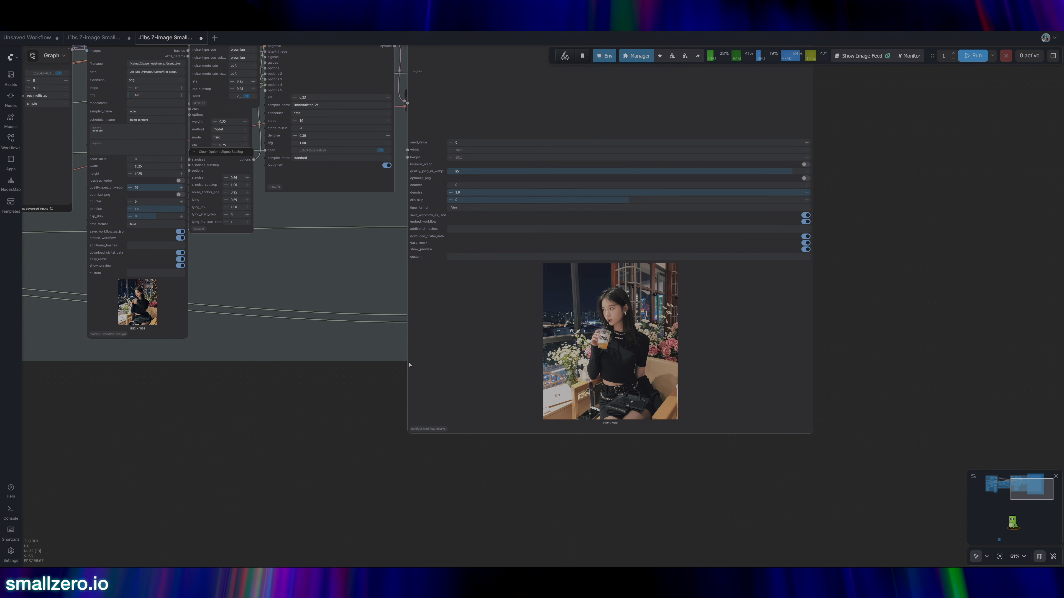
right_click(608, 321)
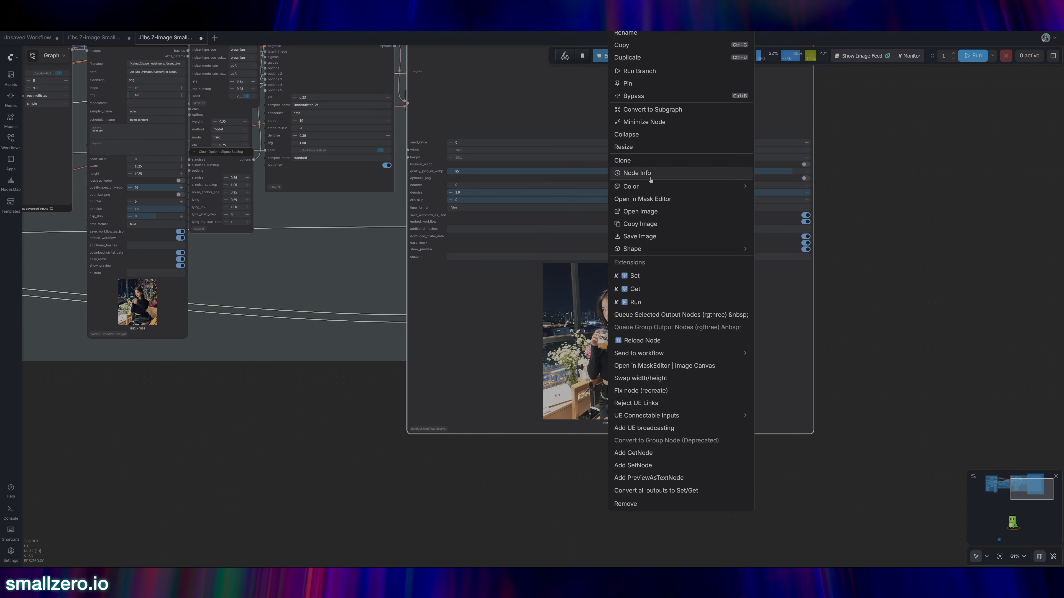
left_click(639, 211)
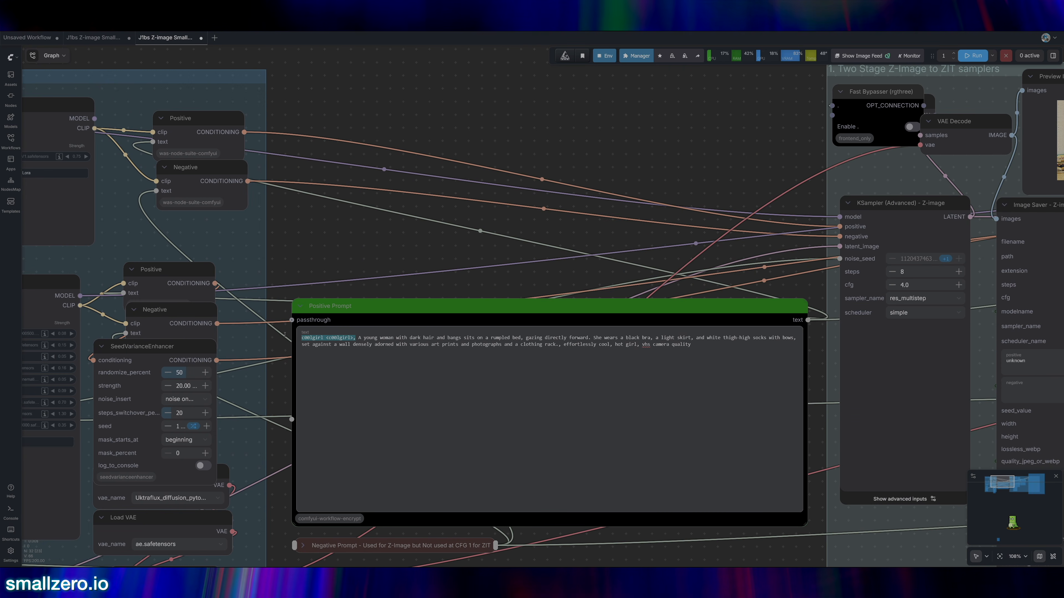
Step: Remove the c00lgirl trigger words from the prompt about the dark-haired woman on a rumpled bed and check its closing "vhs camera quality" phrase
key("BackSpace")
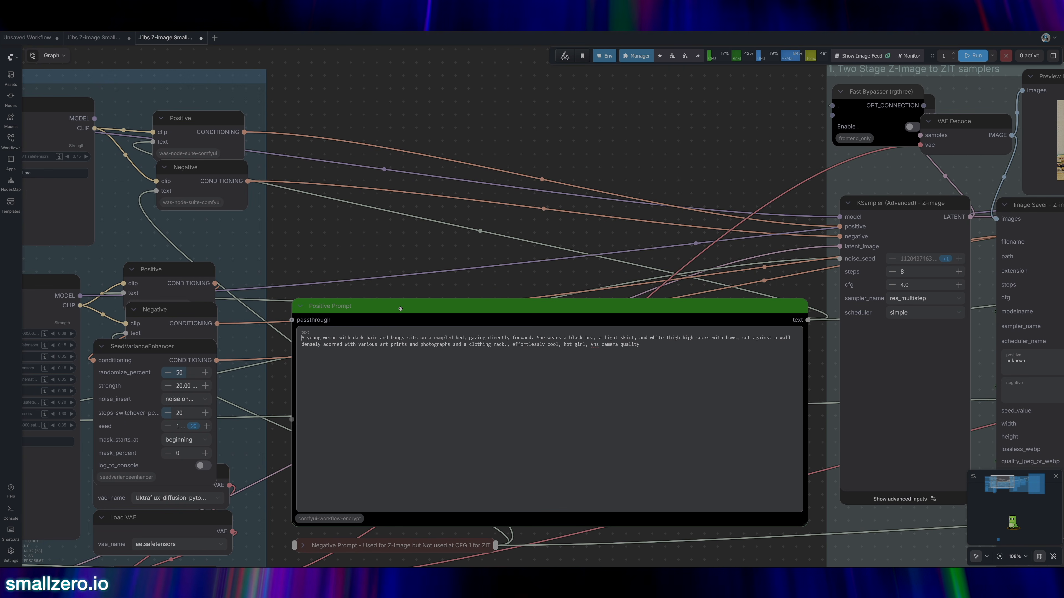
left_click_drag(544, 237, 410, 143)
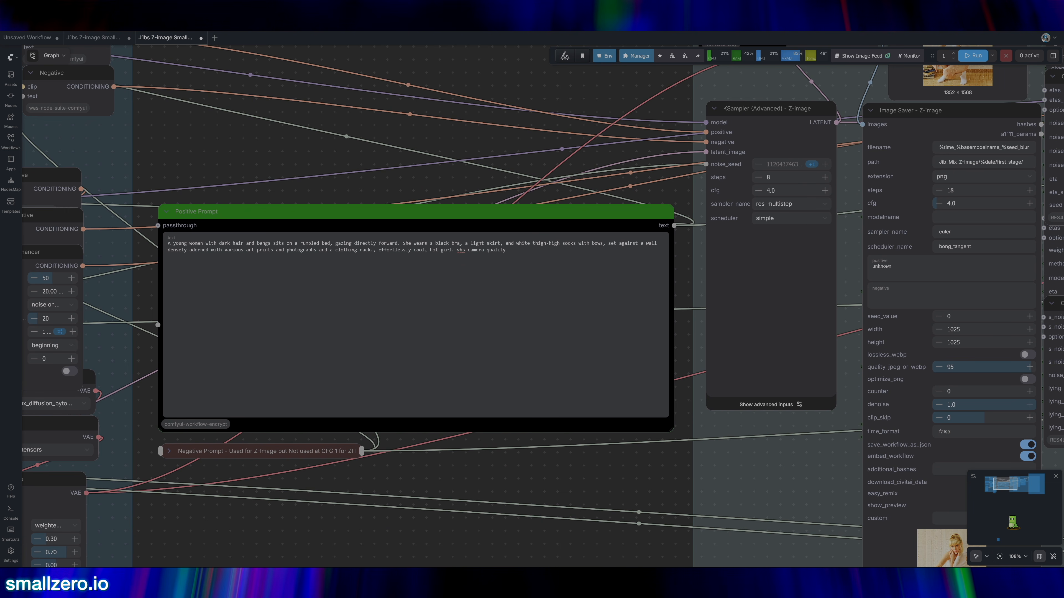
left_click_drag(457, 250, 546, 254)
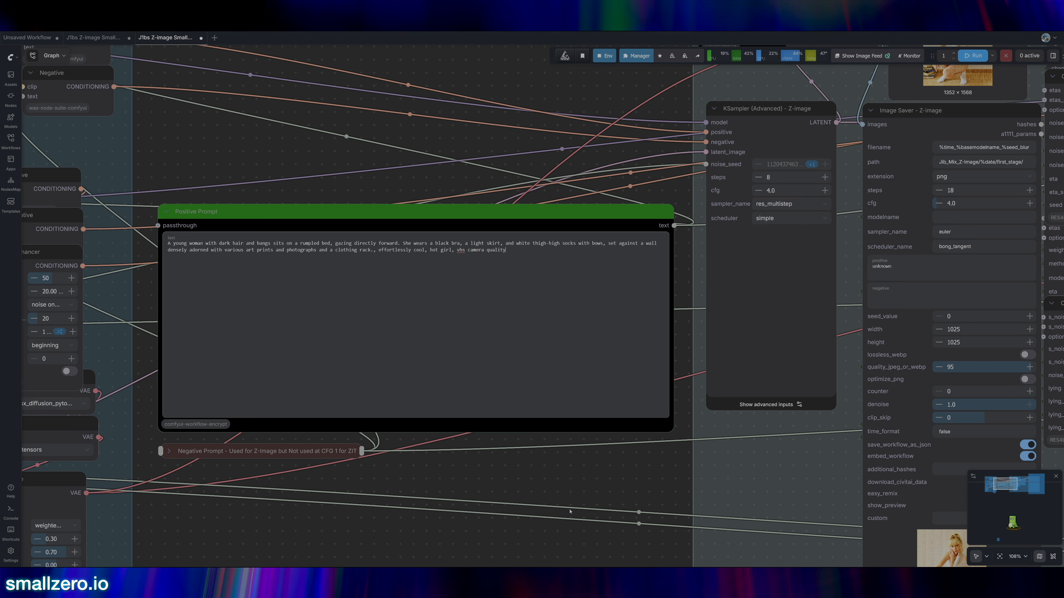
Step: Run the two-stage workflow with the edited prompt and bring the final output image into view
scroll(474, 401, "down", 8)
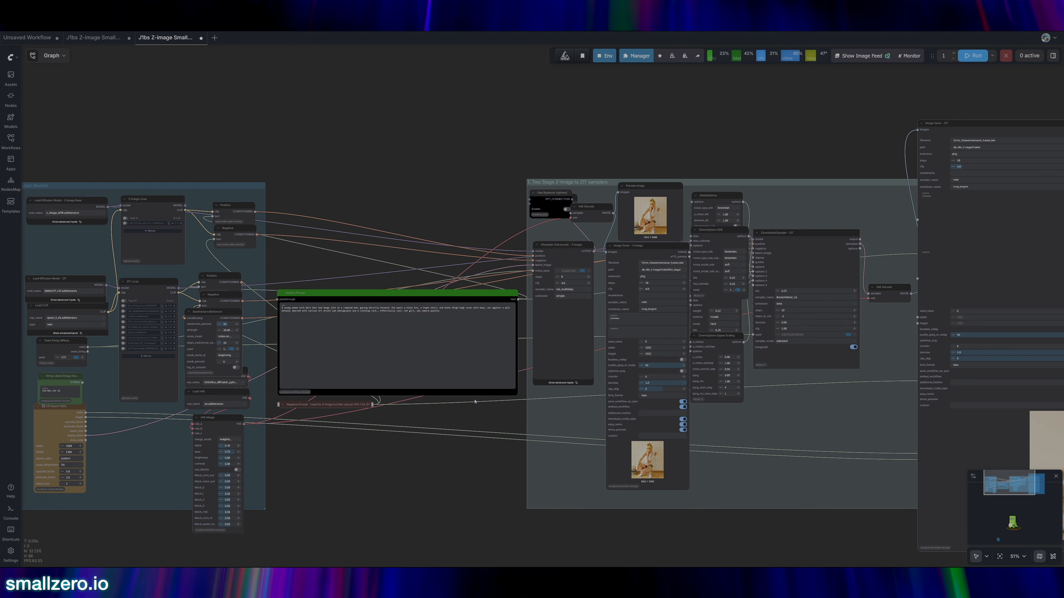
scroll(474, 401, "down", 3)
key("ctrl+Return")
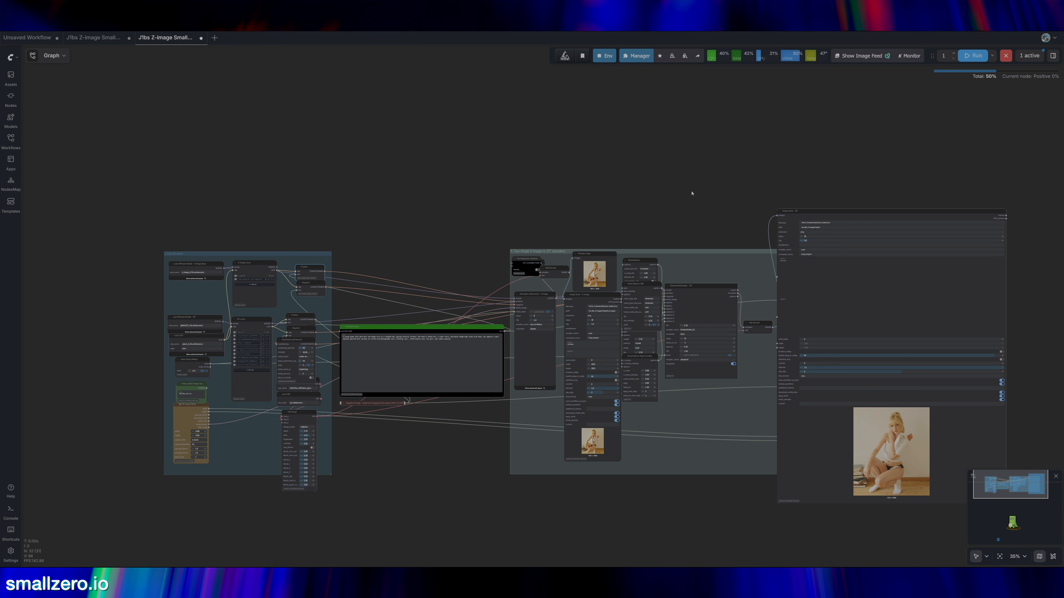
left_click_drag(667, 513, 358, 430)
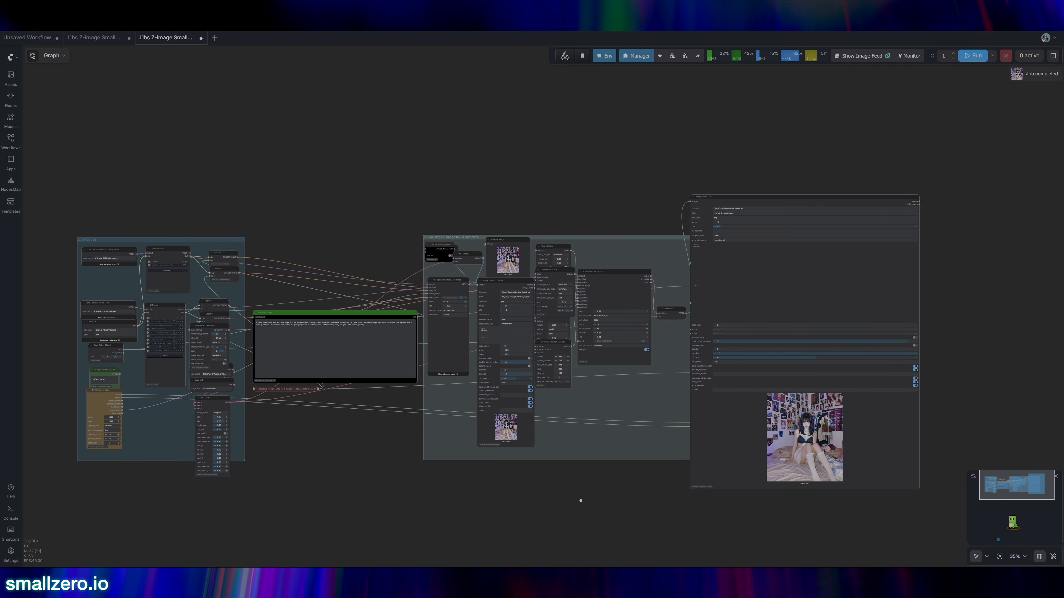
Step: Inspect the newly generated image of the dark-haired woman on the bed from the final-stage Image Saver node
scroll(628, 355, "up", 7)
scroll(946, 387, "down", 2)
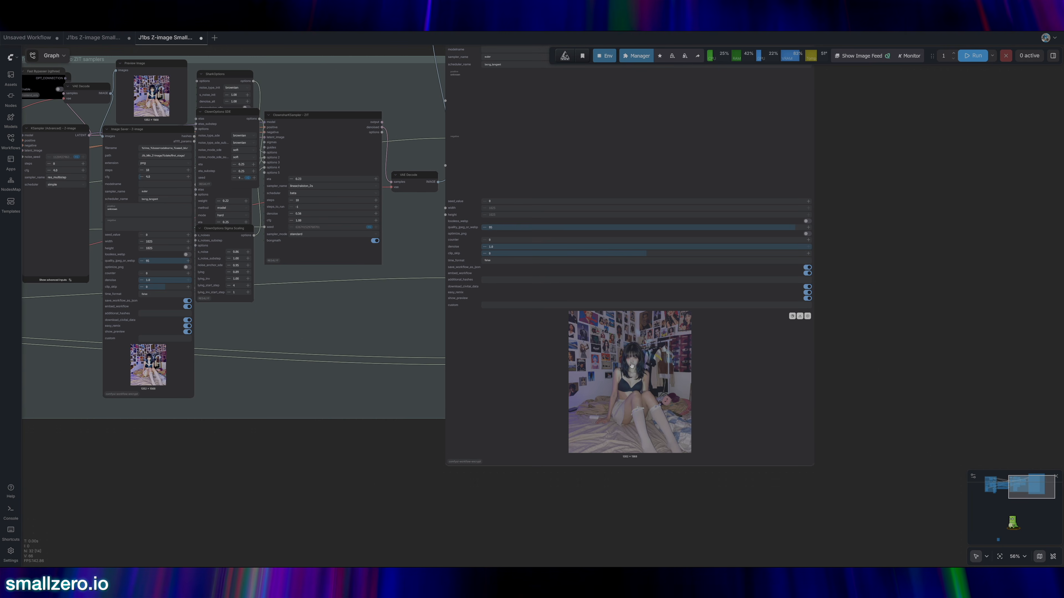
right_click(644, 359)
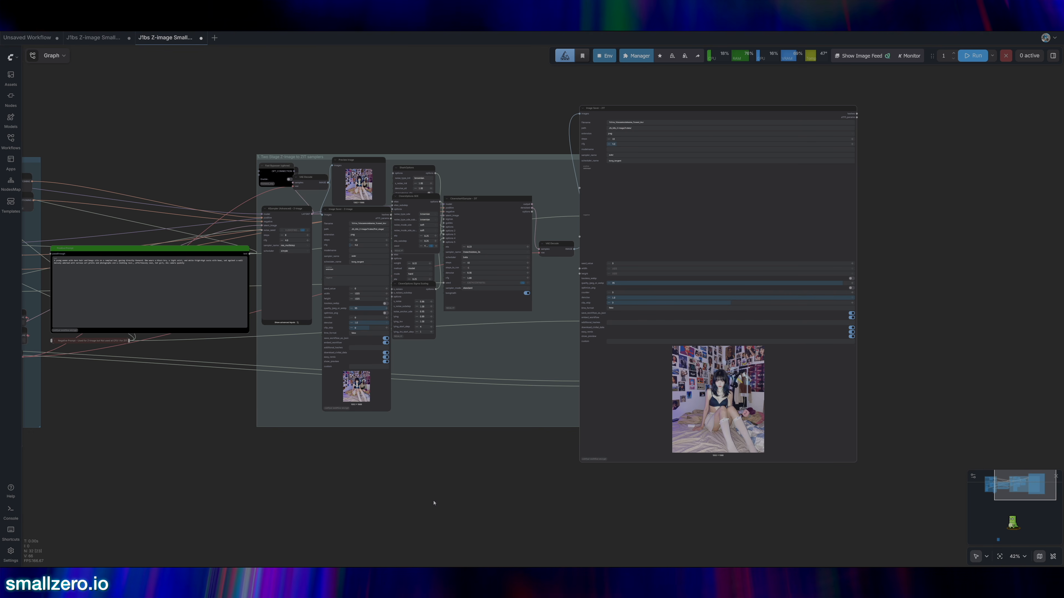
Step: Make the first-stage Image Saver node slightly narrower and taller to enlarge its preview of the woman on the bed
key(".")
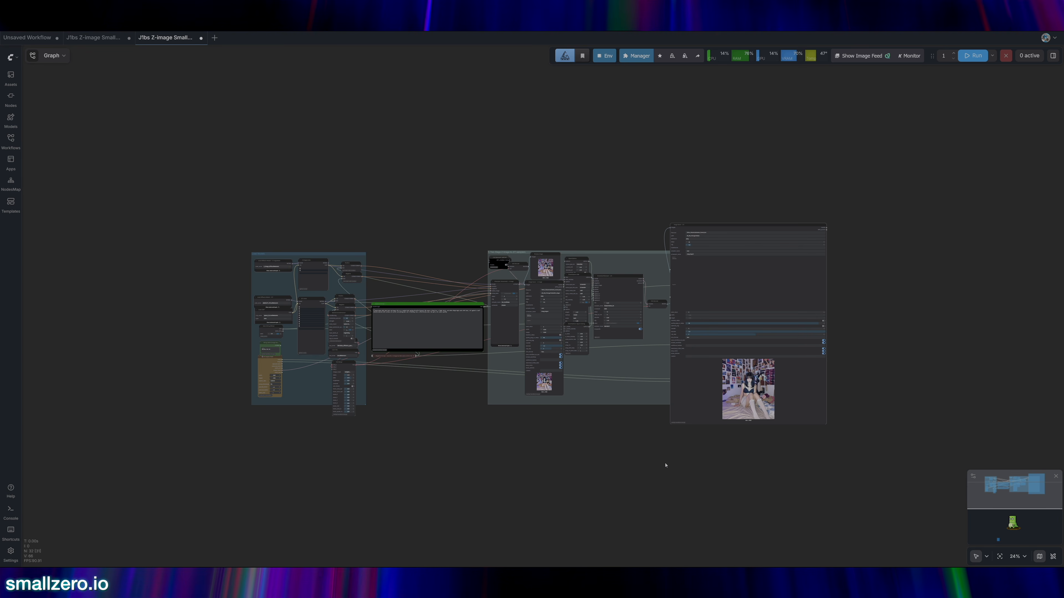
scroll(666, 471, "up", 5)
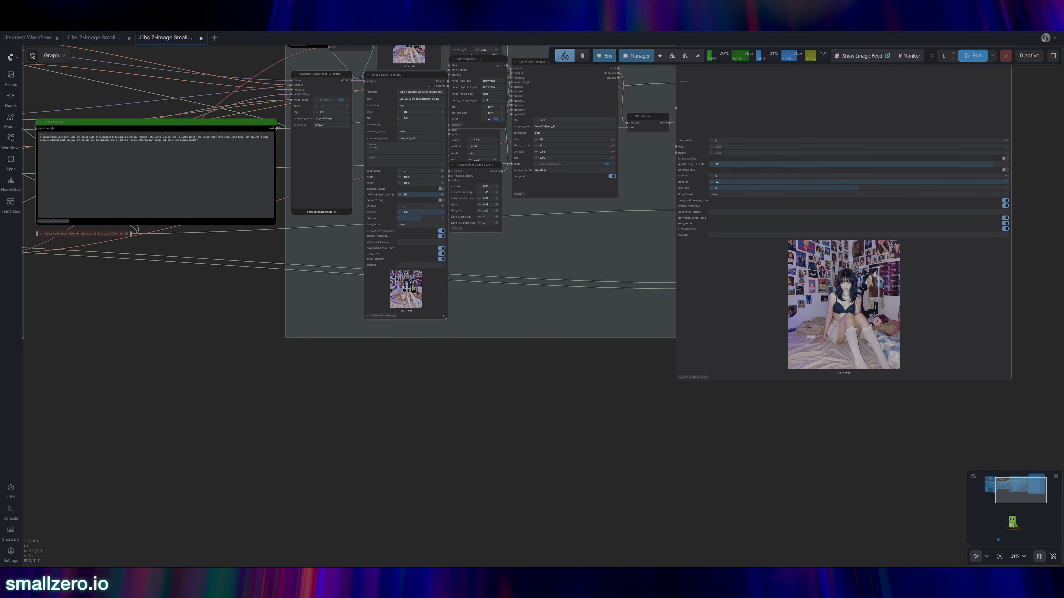
left_click_drag(444, 317, 440, 331)
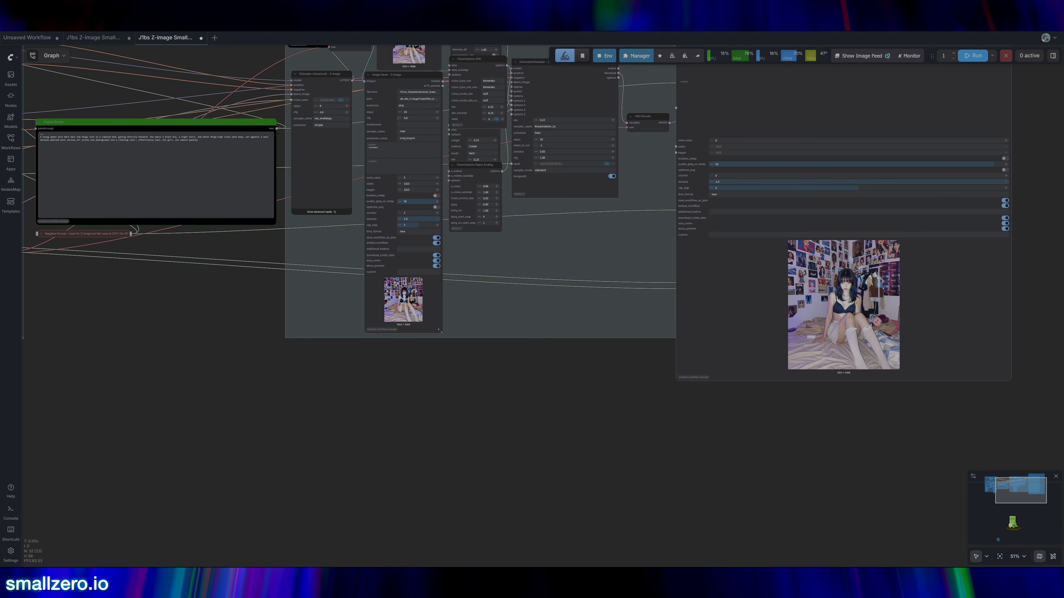
left_click_drag(232, 113, 273, 206)
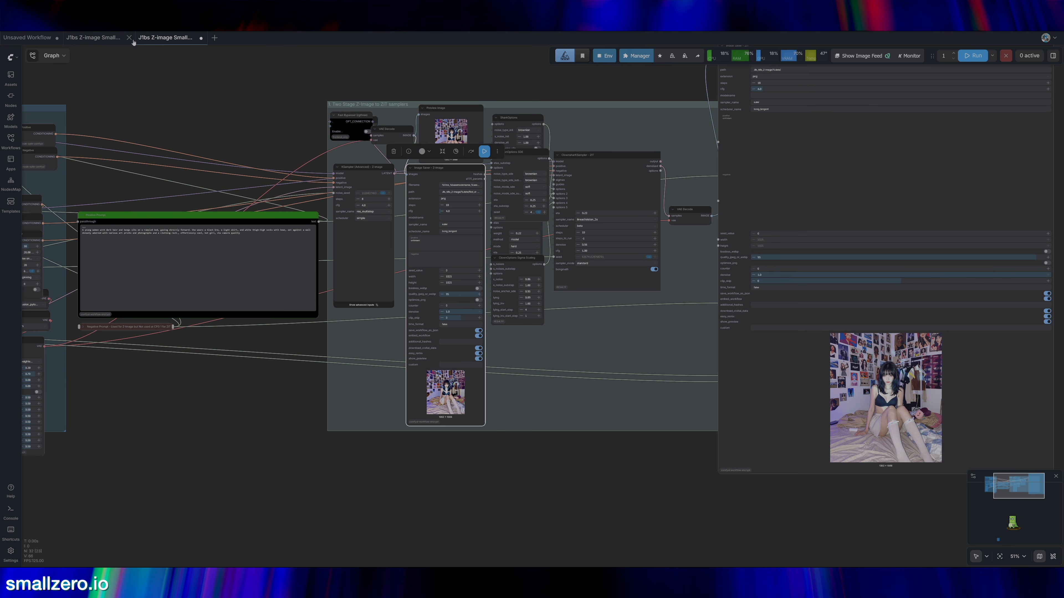
Step: Switch to the other open Z-image workflow and examine its two-stage sampler group and the output images of the blonde woman
left_click(93, 38)
scroll(503, 282, "down", 5)
left_click_drag(337, 455, 472, 534)
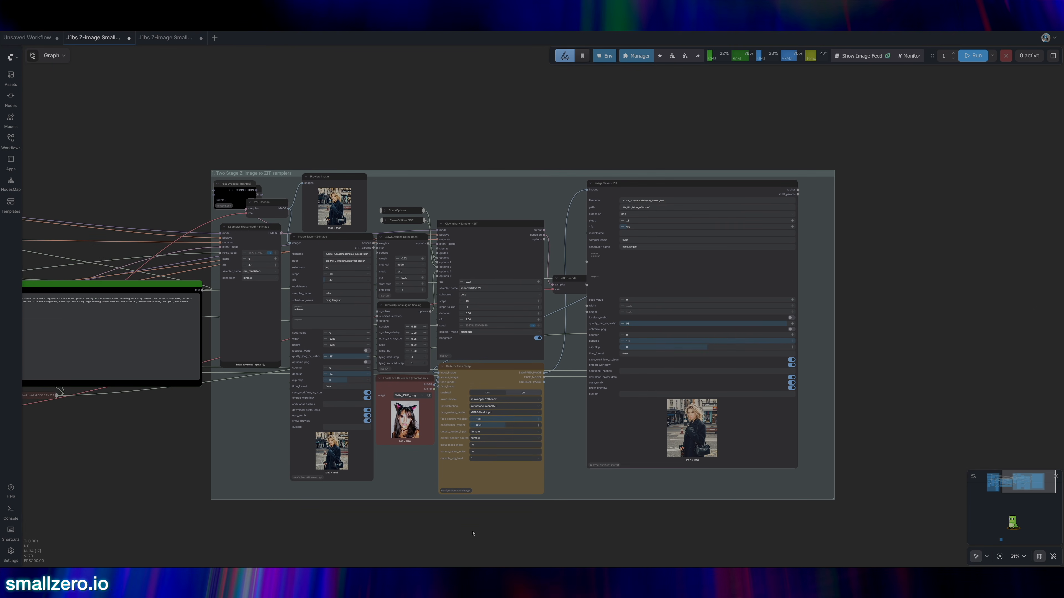
scroll(478, 474, "down", 4)
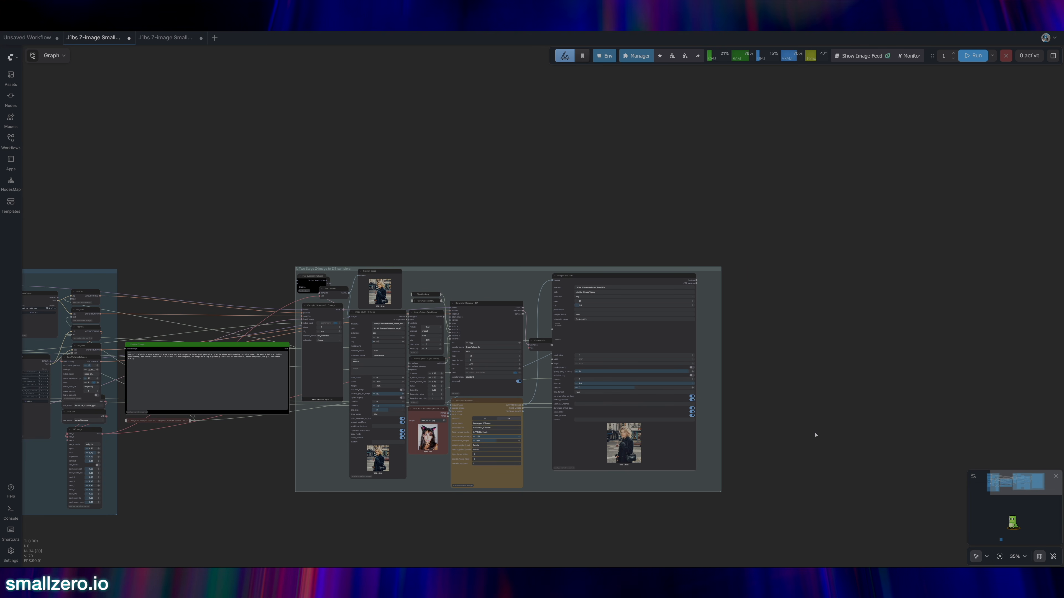
scroll(815, 435, "up", 5)
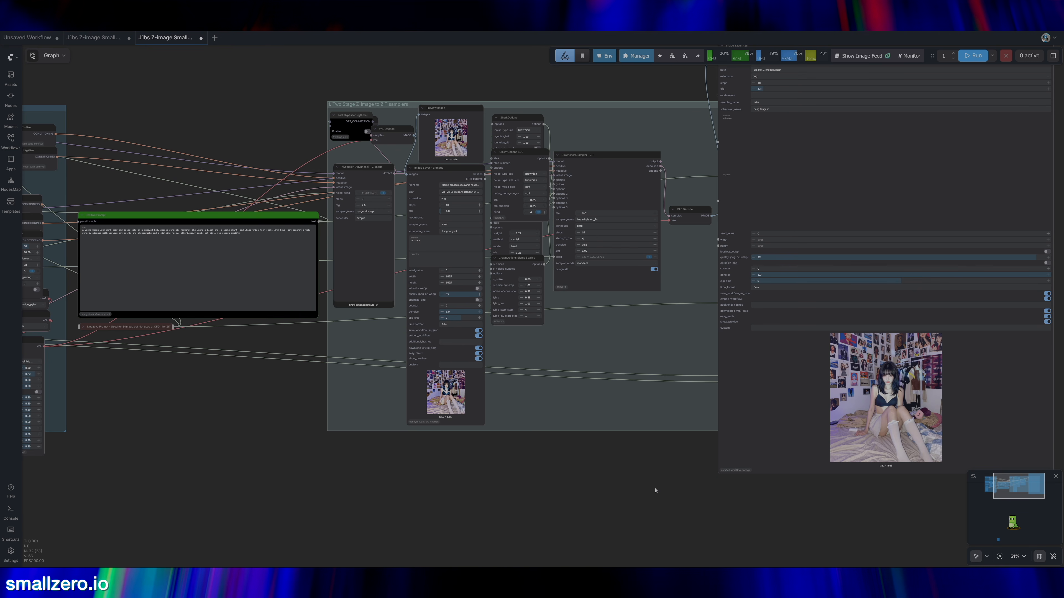
Step: Examine the final image of the dark-haired woman up close in the last Image Saver node of the bedroom workflow
left_click_drag(724, 446, 440, 435)
scroll(752, 431, "up", 8)
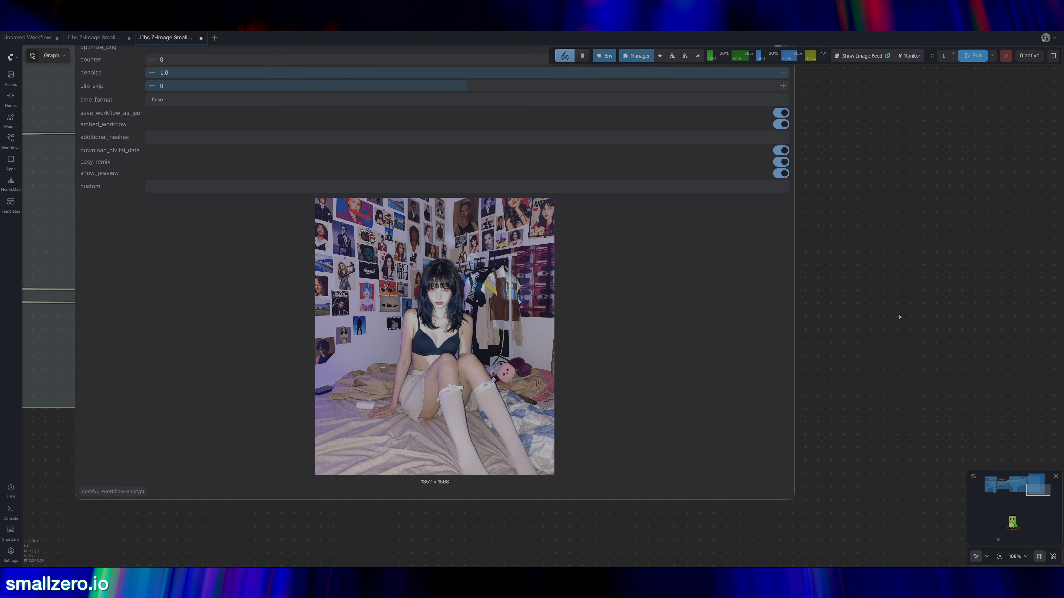
scroll(891, 306, "down", 6)
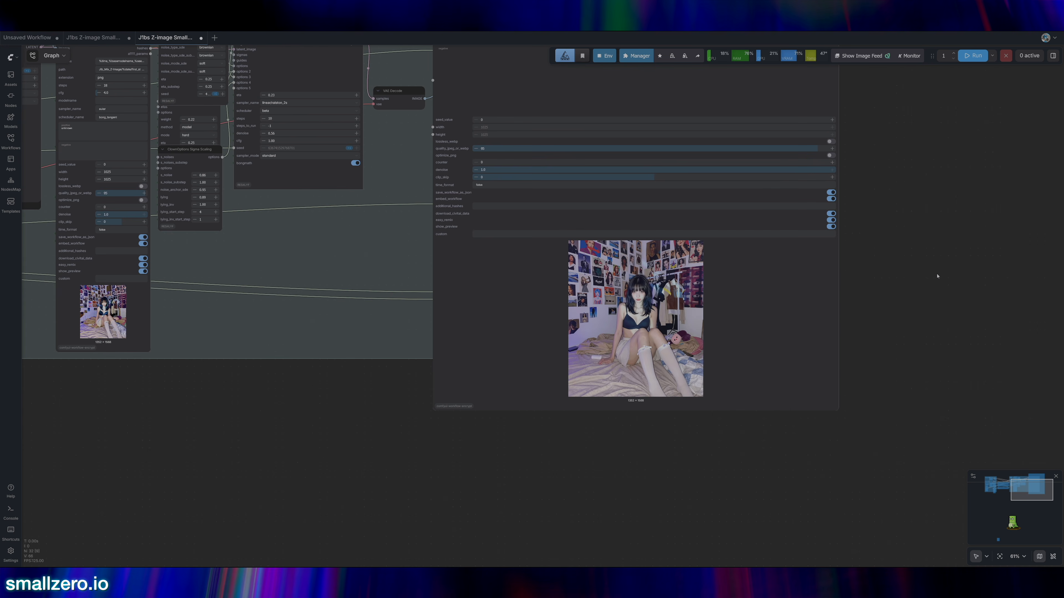